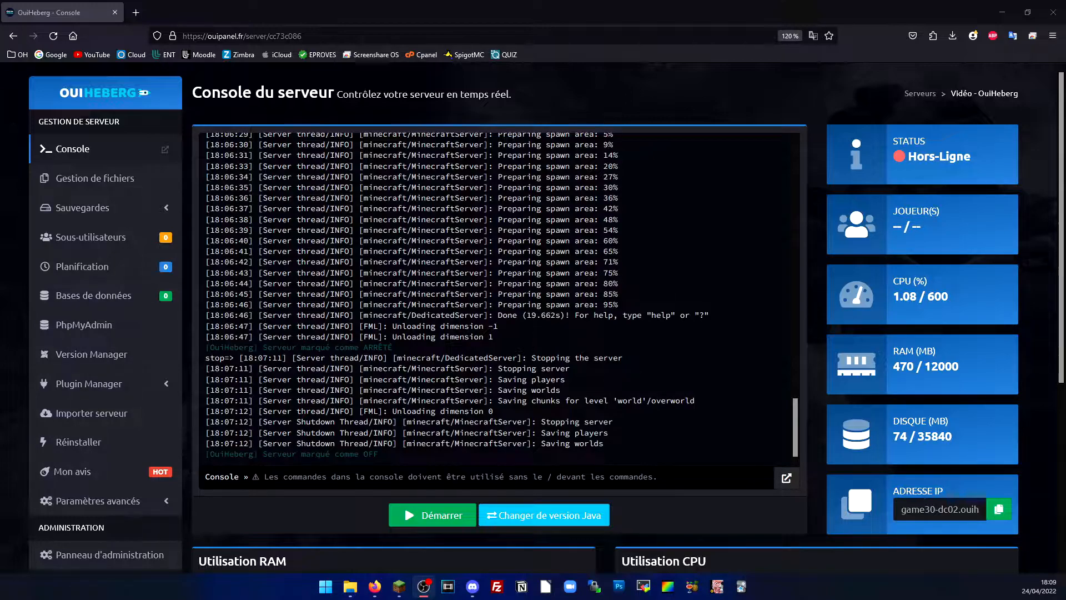
drag(498, 314, 599, 304)
click(618, 292)
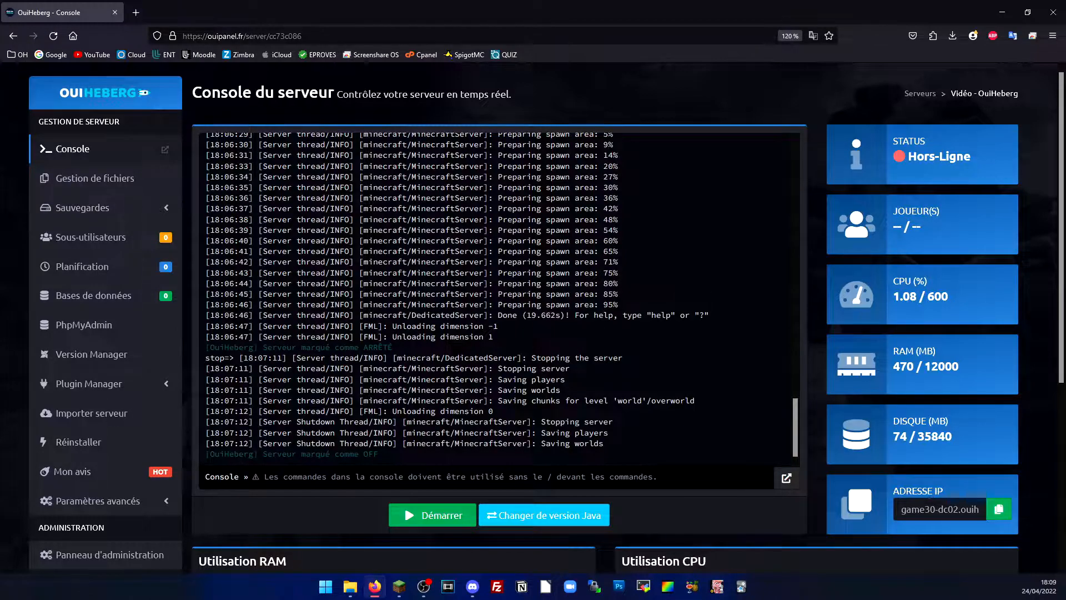
key(alt+Tab)
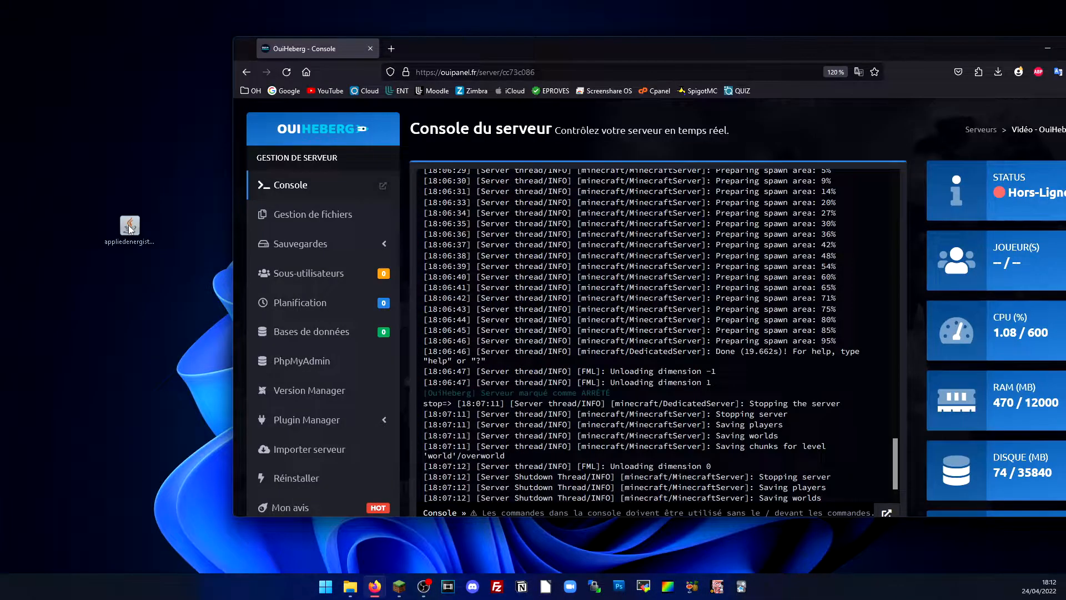
Arrange the browser window beside the Applied Energistics jar on the desktop and open the server's file manager.
drag(128, 224, 129, 224)
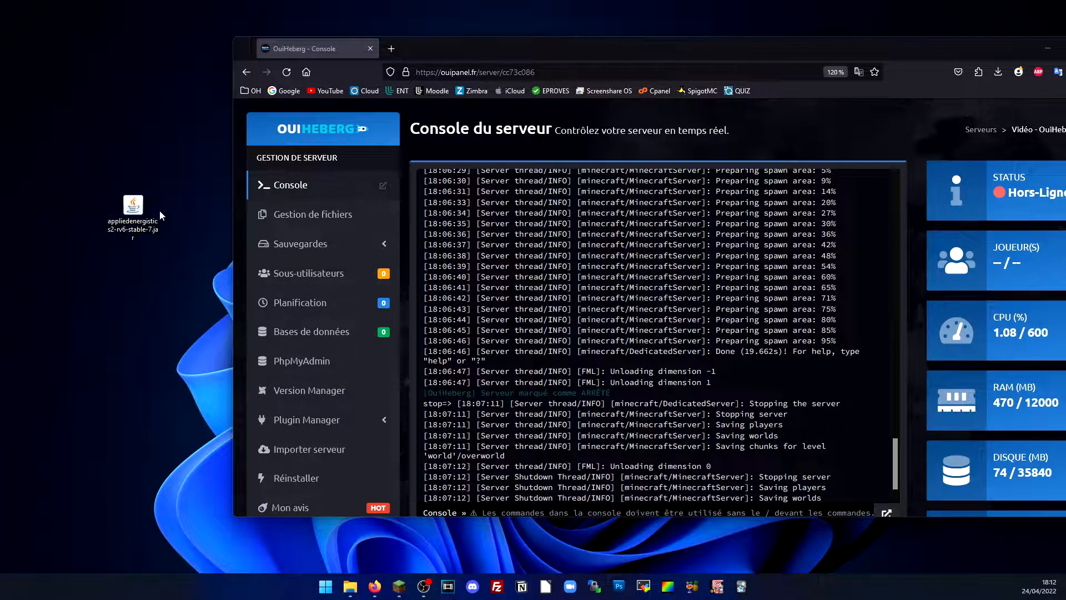
click(136, 277)
drag(556, 37, 502, 2)
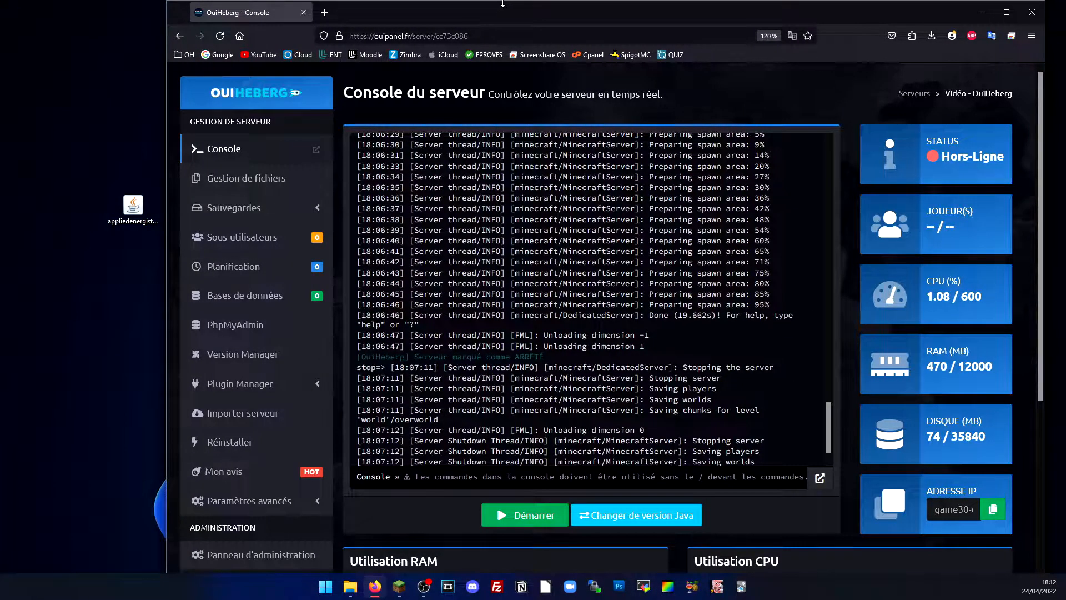
click(199, 178)
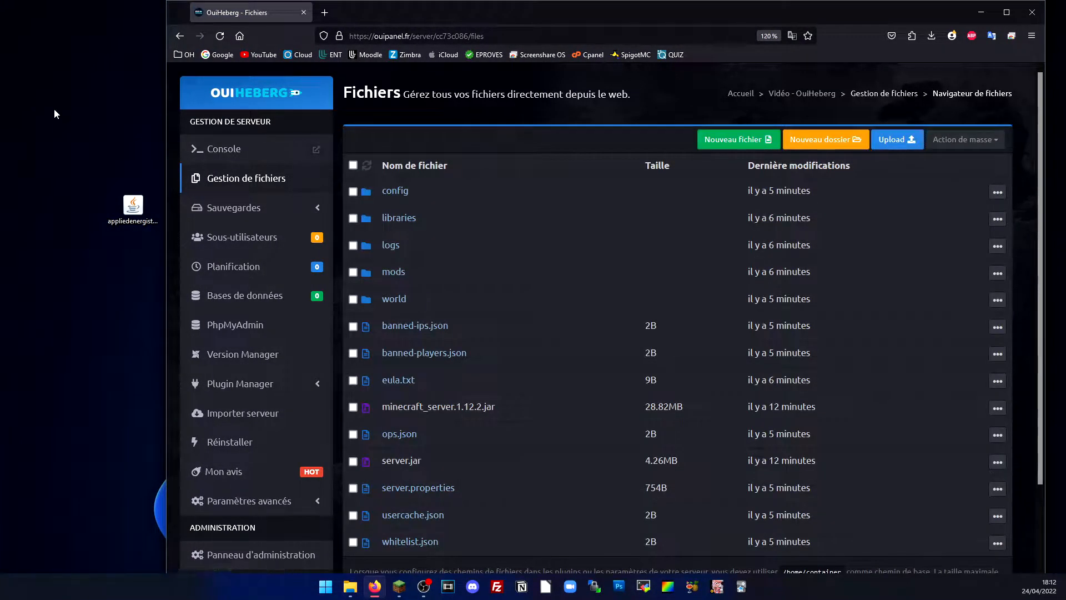
drag(127, 211, 69, 133)
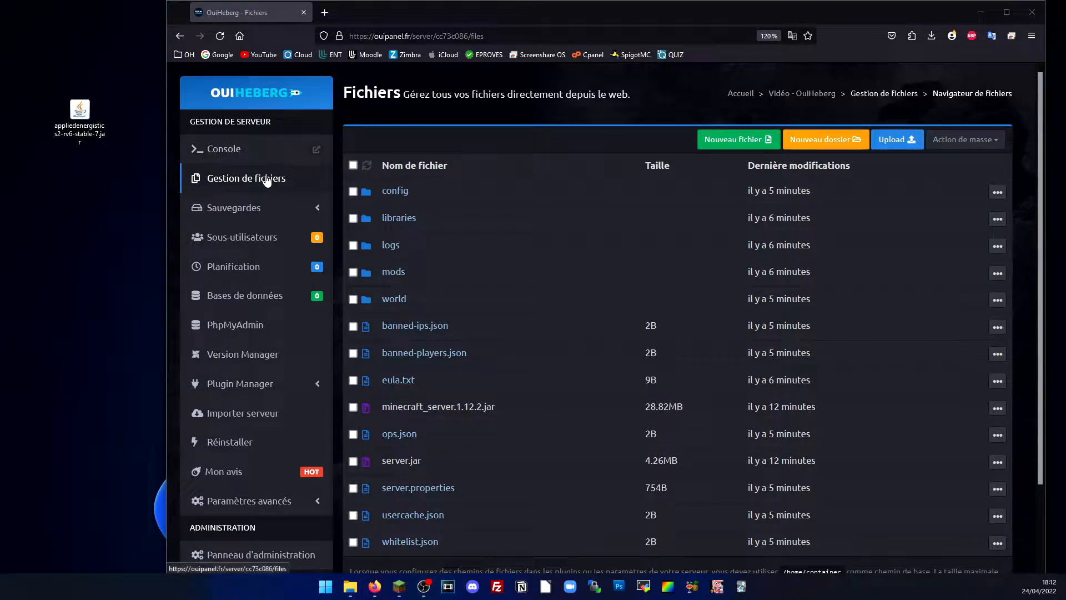
Upload appliedenergistics2-rv6-stable-7.jar from the desktop into the server's mods folder and refresh the page.
click(396, 272)
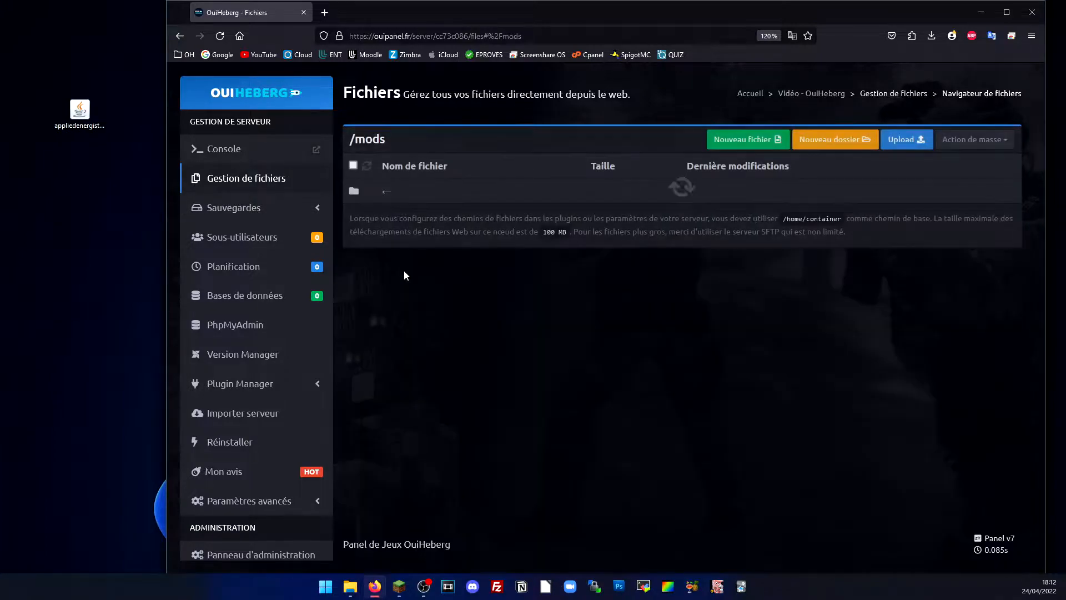
drag(79, 111, 489, 192)
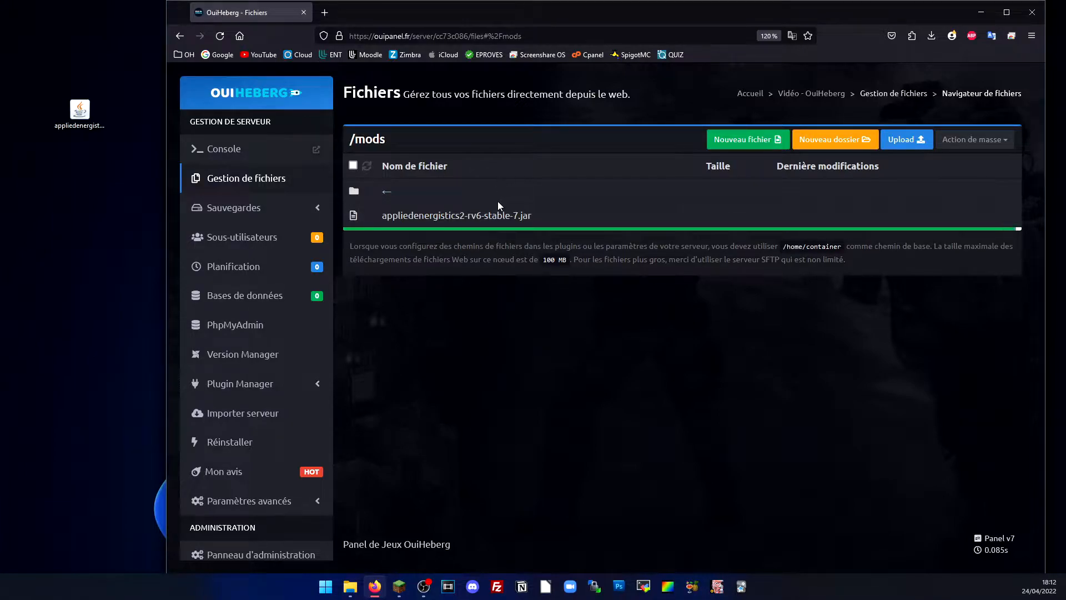
click(219, 36)
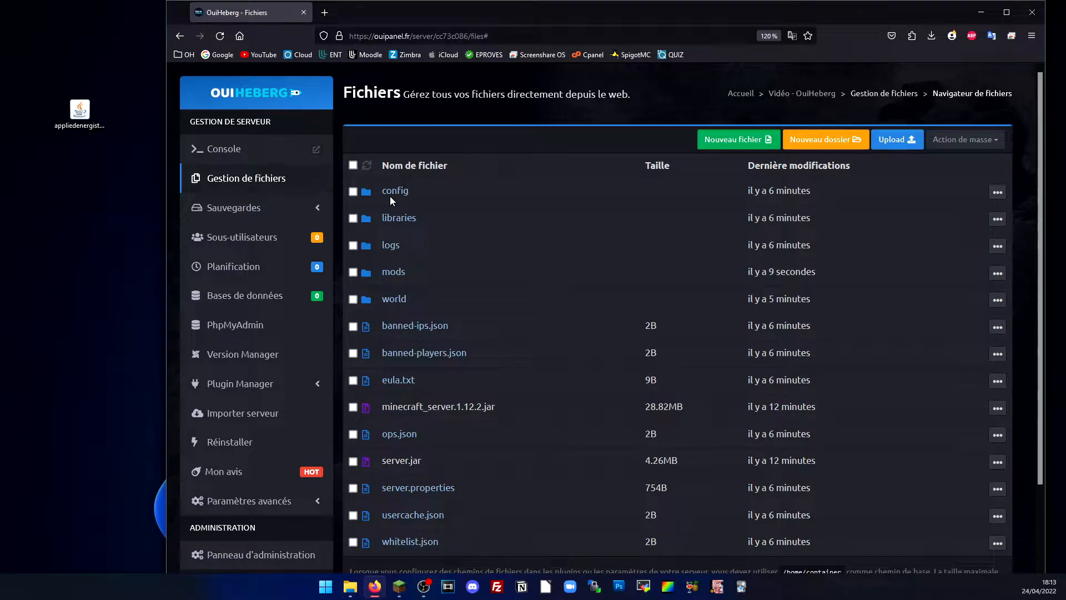
Delete the world folder from the server's root directory.
click(352, 299)
click(965, 139)
click(968, 161)
click(620, 372)
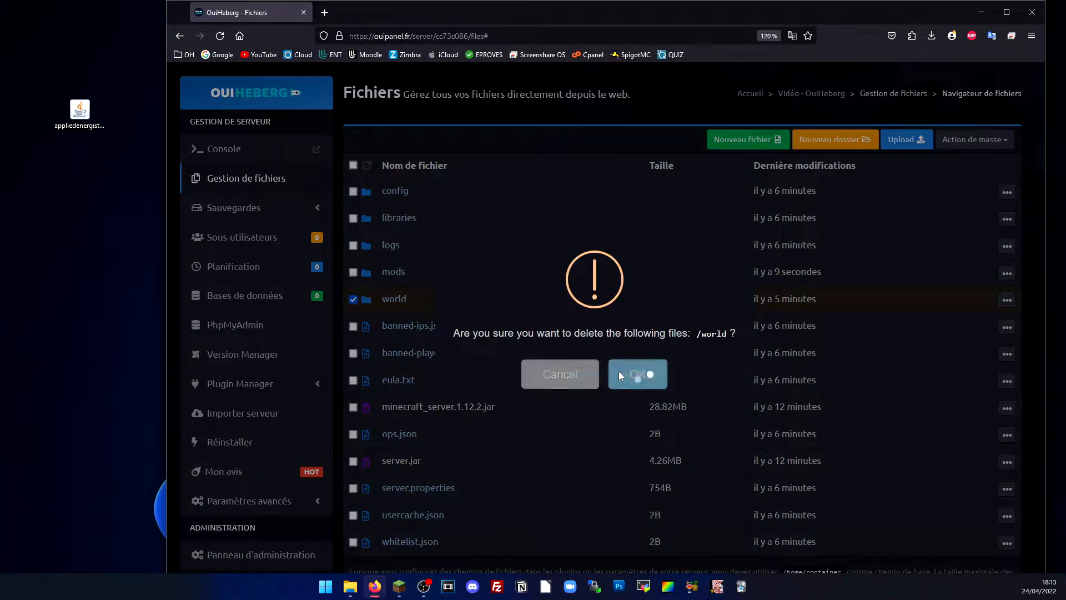
click(587, 385)
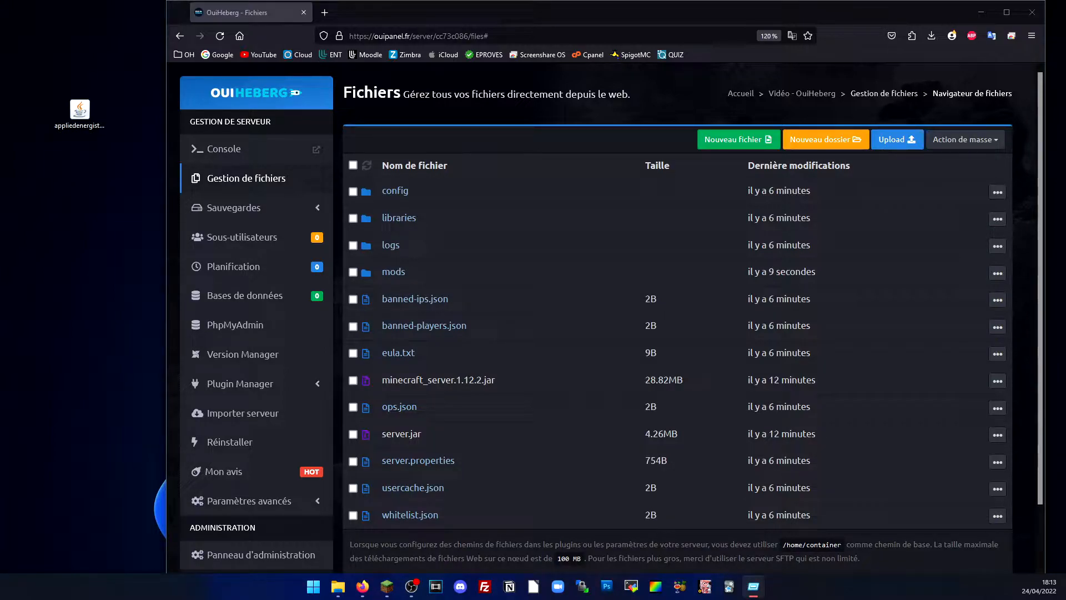
Open the local mods folder inside .minecraft under %appdata% to check for the Applied Energistics jar.
key(super+r)
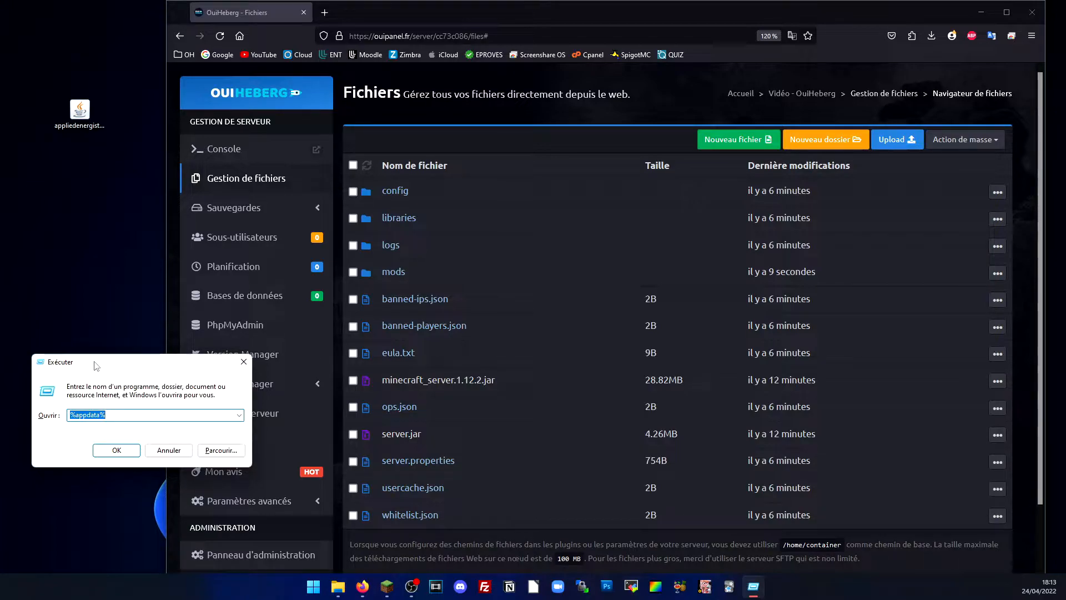
key(Return)
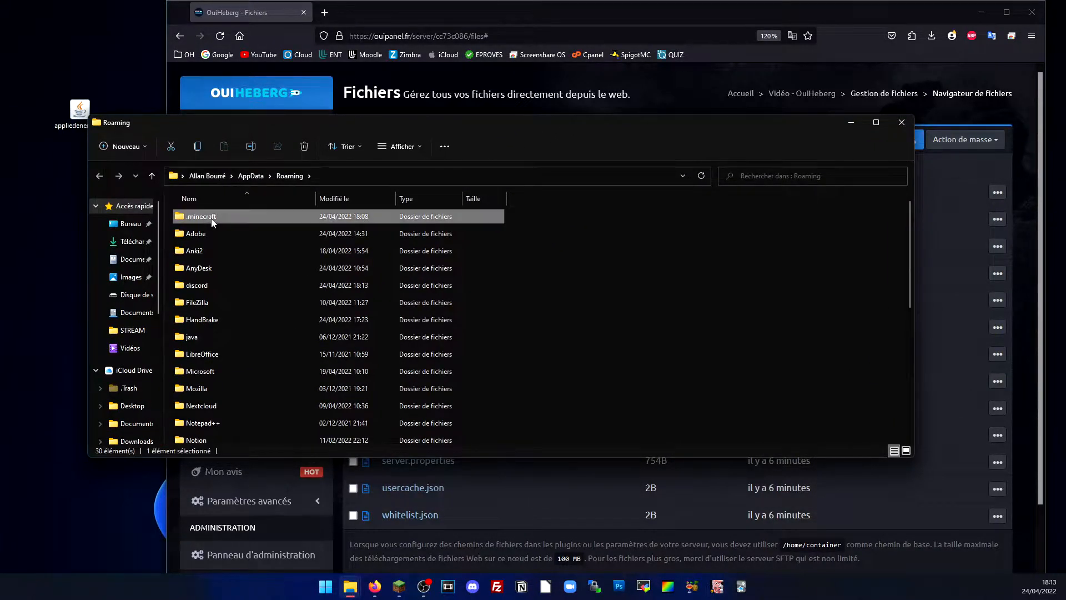
double_click(211, 217)
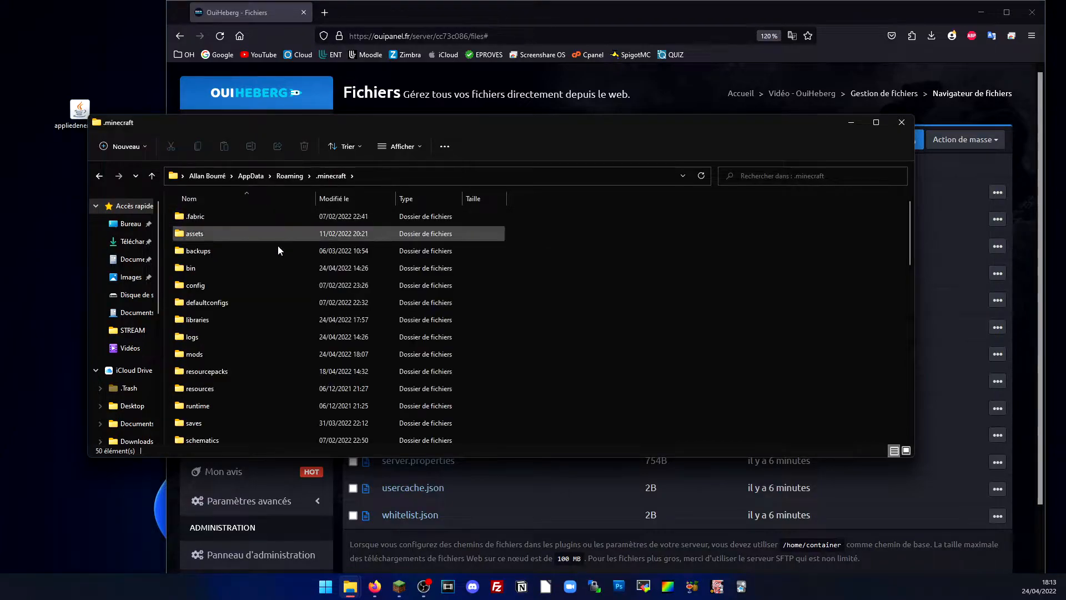
scroll(262, 293, down, 2)
drag(341, 114, 352, 45)
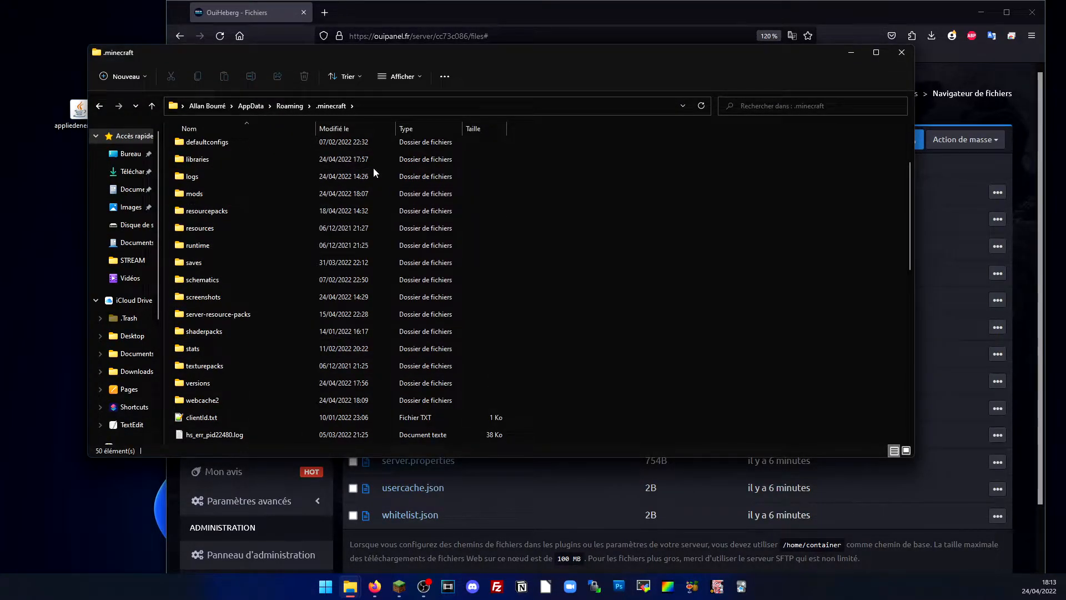
double_click(205, 195)
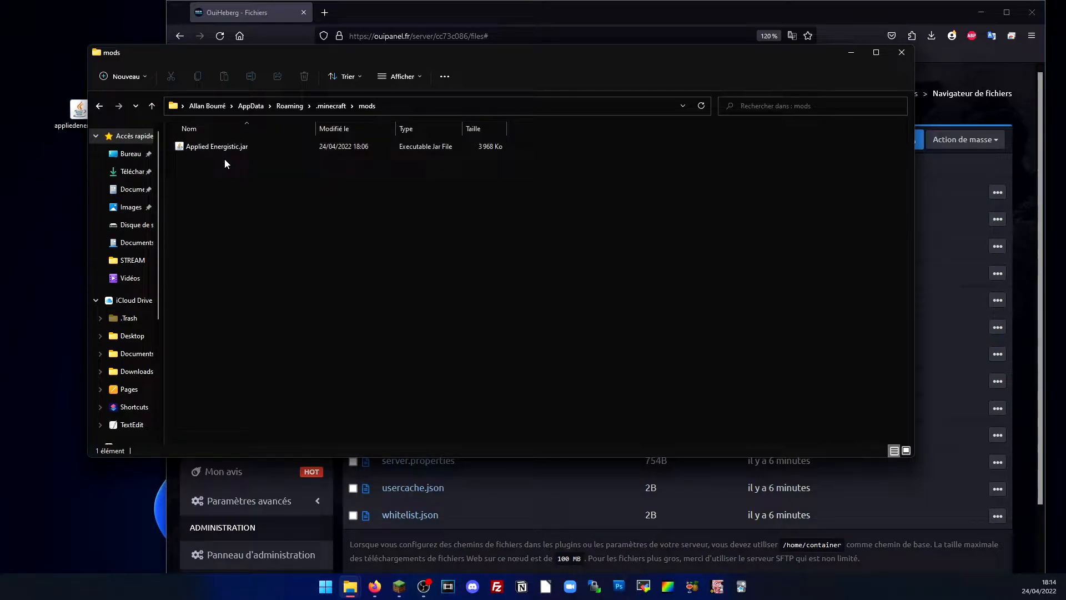
click(40, 213)
click(394, 245)
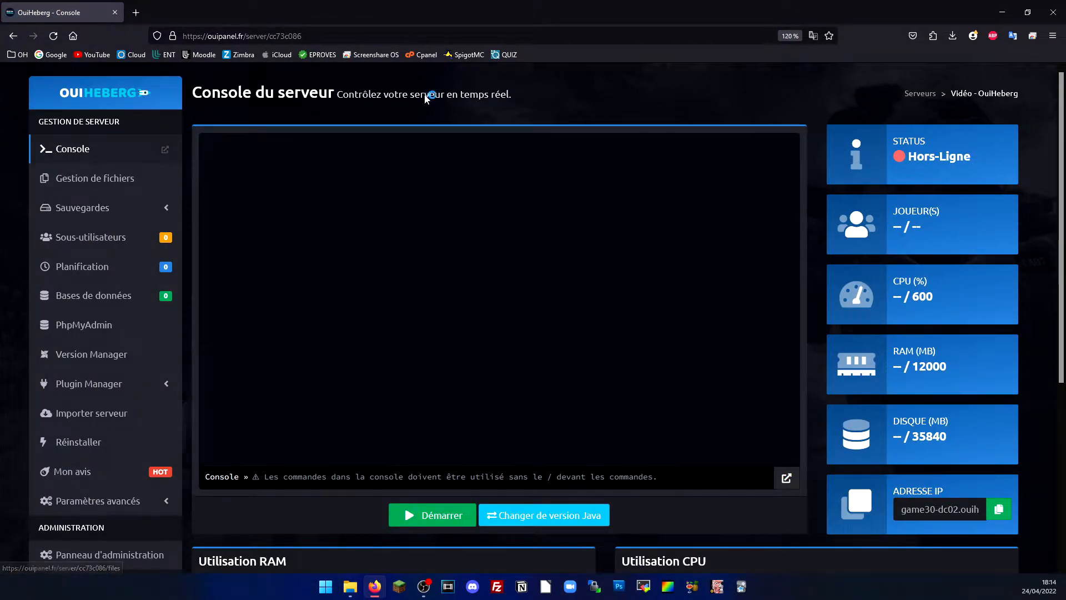
Start the server and examine the Applied Energistics loading lines in its console.
click(465, 528)
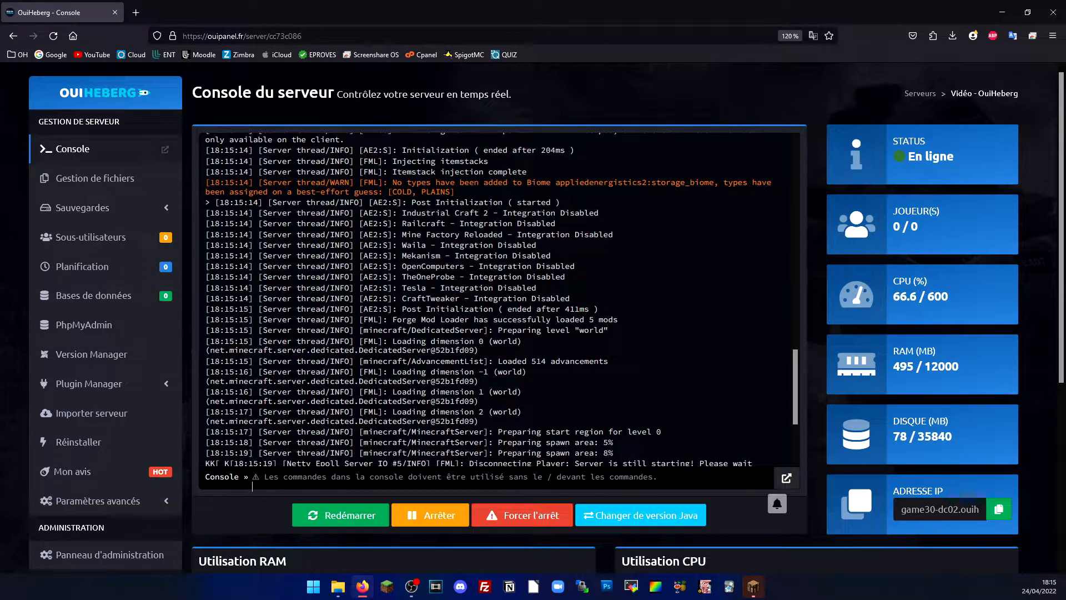
drag(606, 309, 216, 213)
click(417, 213)
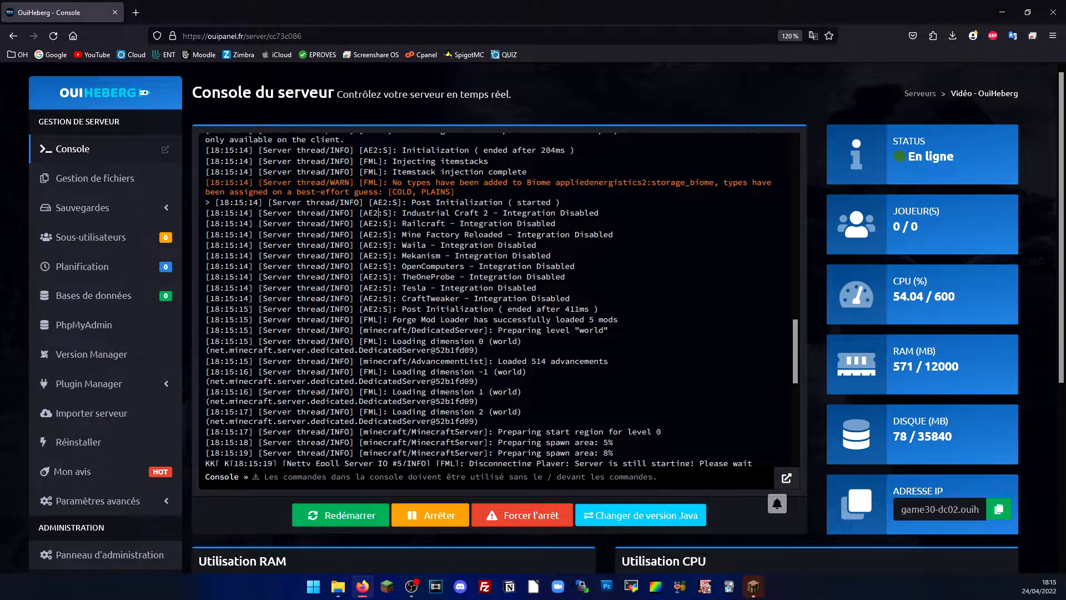
Switch to Minecraft and view the details of Applied Energistics 2 in the mod list.
key(alt+Tab)
drag(466, 194, 547, 166)
click(709, 163)
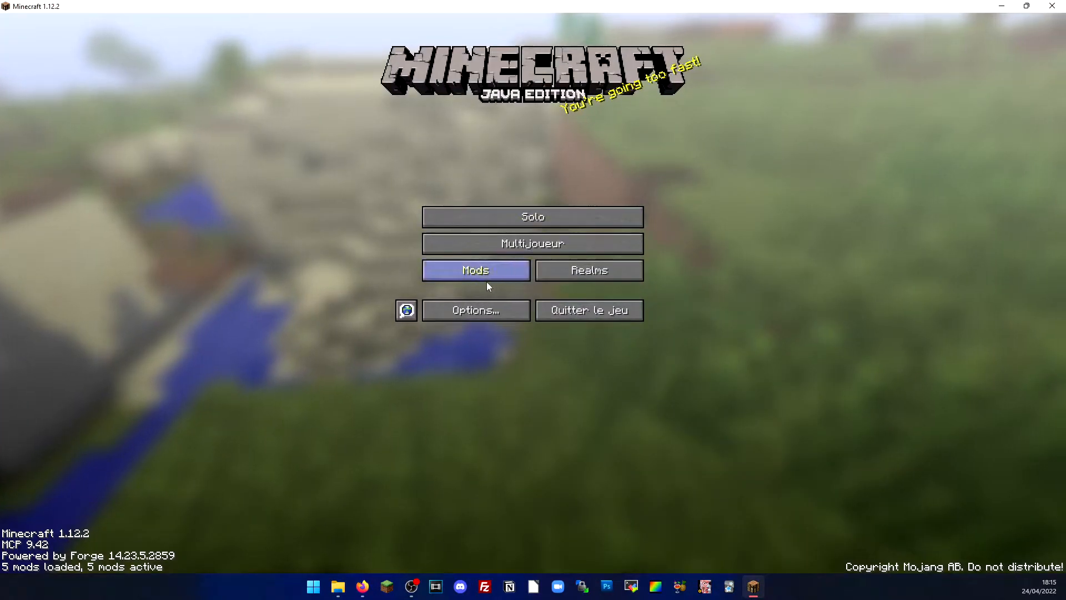
click(485, 275)
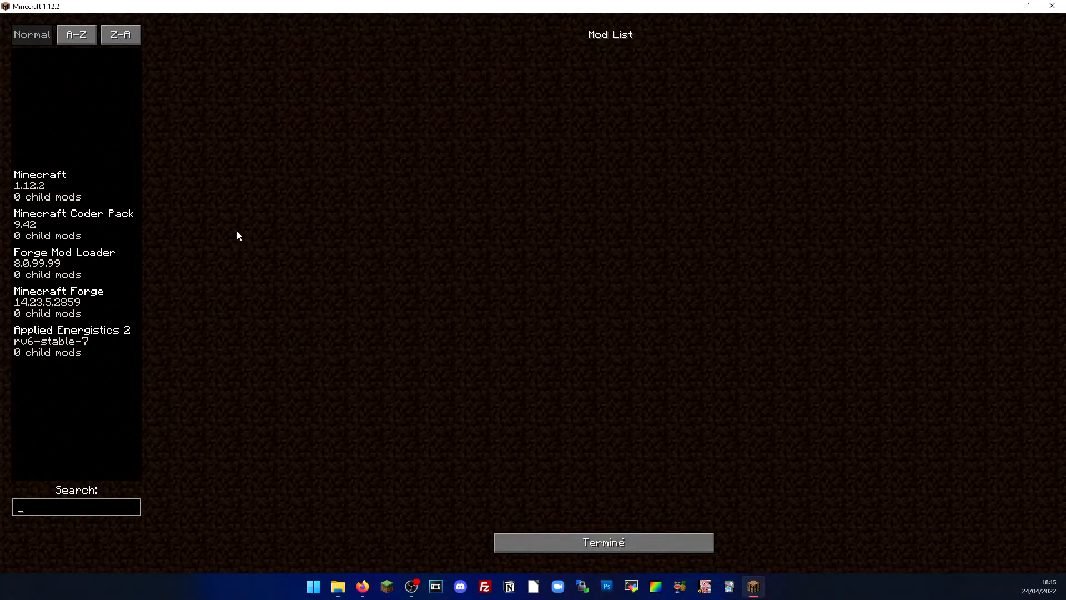
click(79, 345)
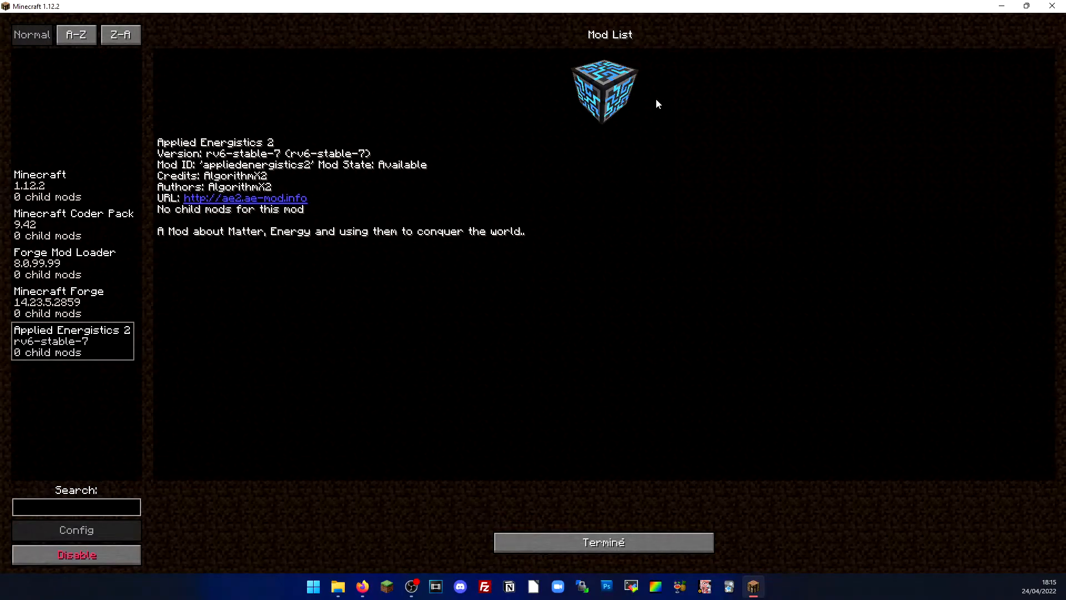
key(Escape)
Add a multiplayer server named Serveur Minecraft in Minecraft, using the IP address copied from the OuiHeberg console page.
click(505, 251)
click(361, 586)
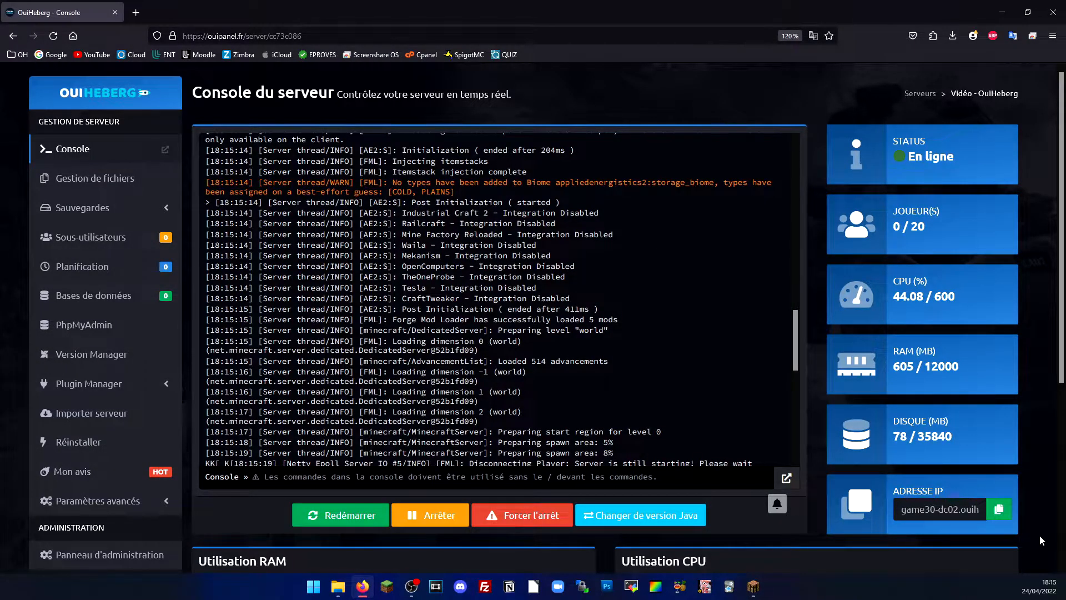
click(751, 593)
click(608, 526)
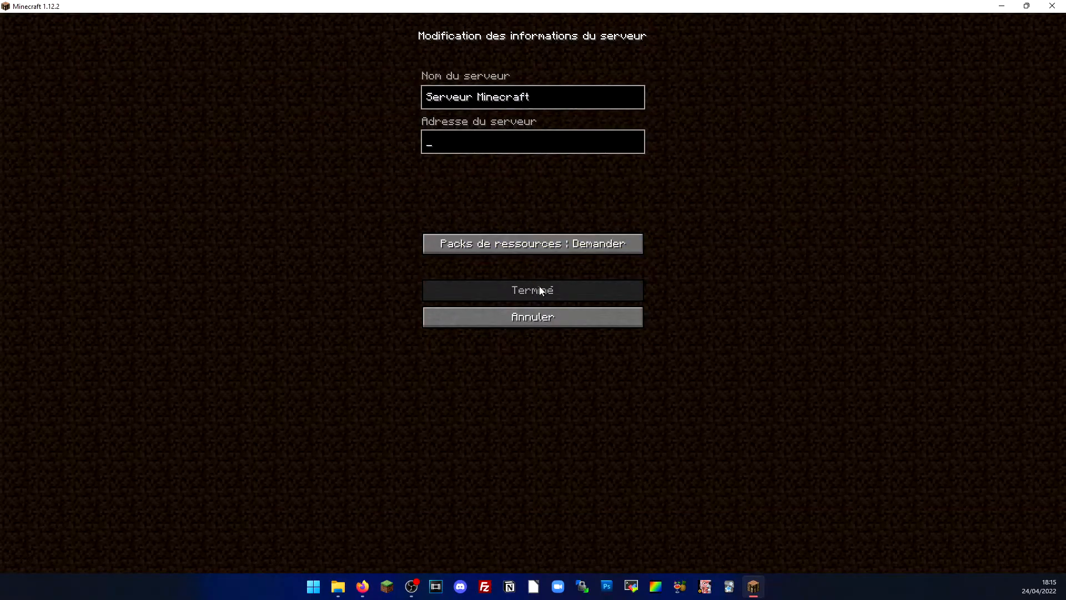
key(ctrl+v)
click(538, 288)
Check the mod compatibility of Serveur Minecraft, join it and look around the village in the new world.
mouse_move(693, 274)
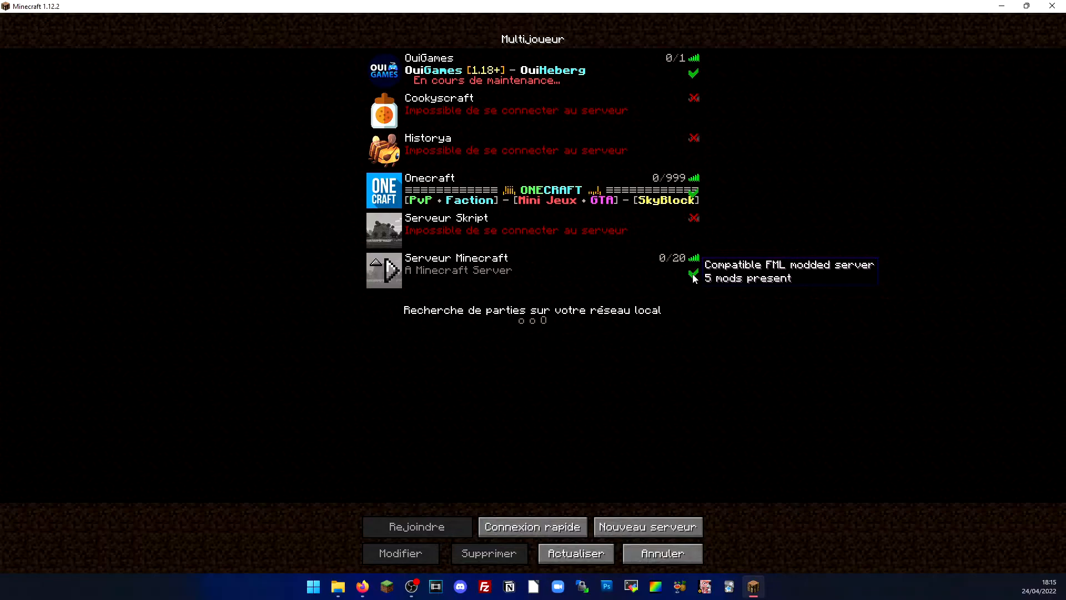
double_click(421, 273)
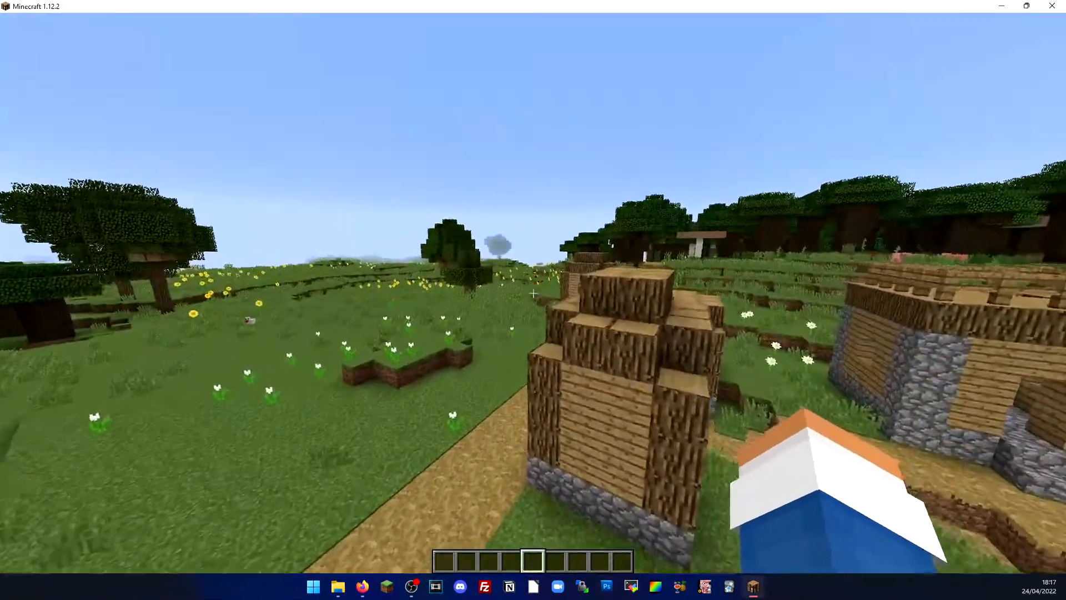
key(w)
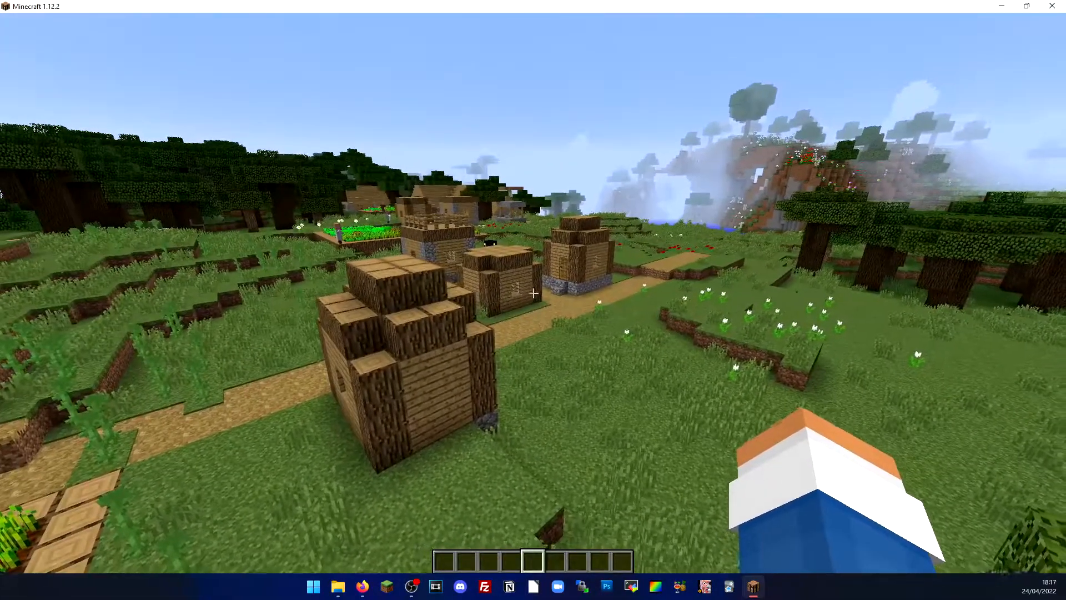
click(533, 293)
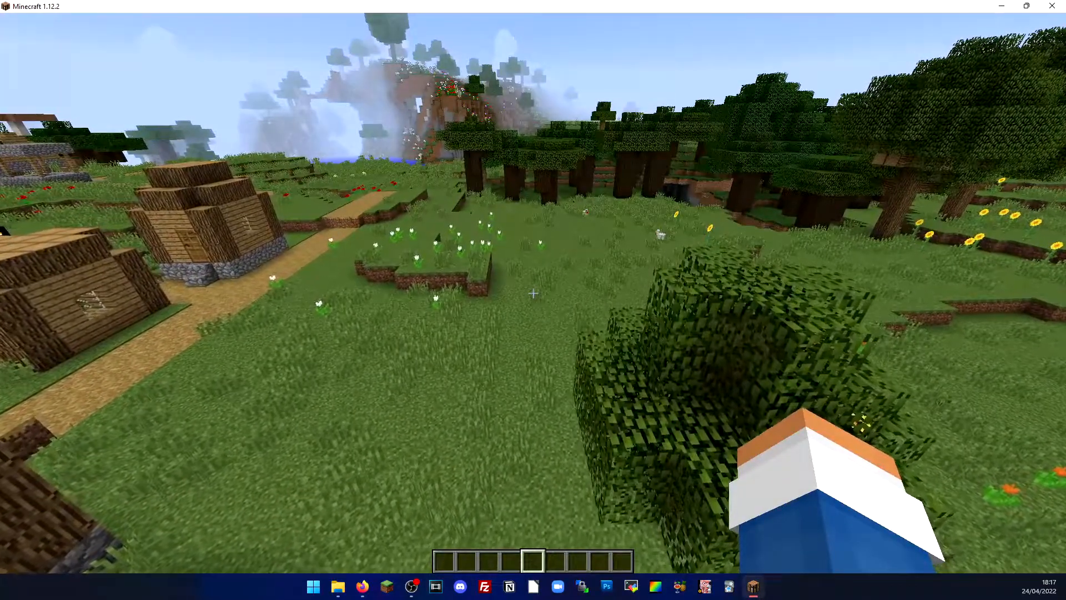
Fill the first five hotbar slots with different blocks from the Applied Energistics 2 creative inventory, including Minerai de Quartz Certus.
key(e)
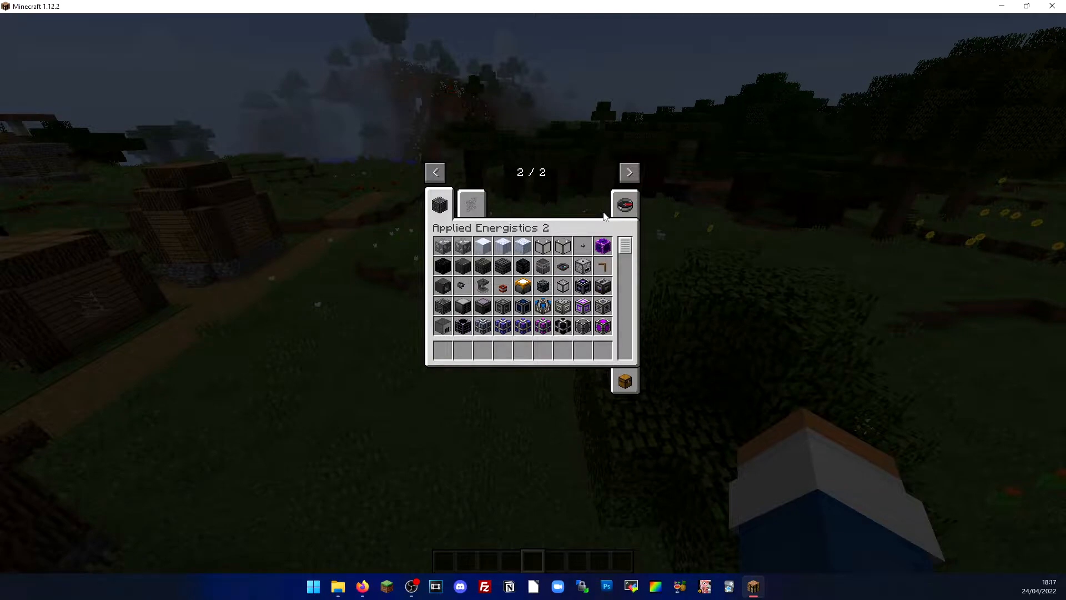
click(443, 245)
click(442, 349)
click(461, 354)
click(499, 325)
click(484, 351)
click(521, 328)
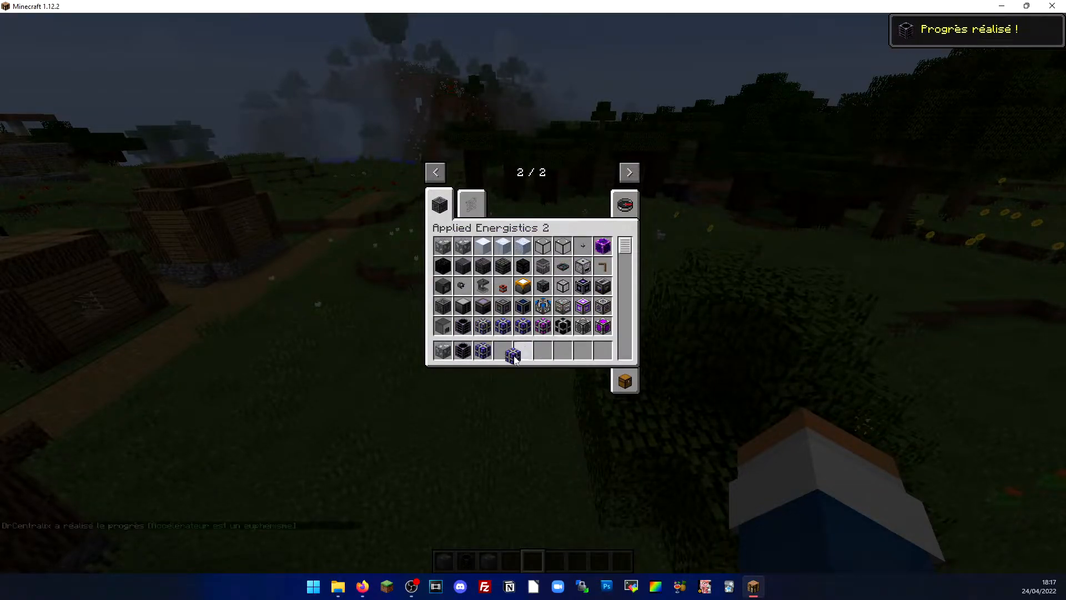
click(544, 328)
click(544, 328)
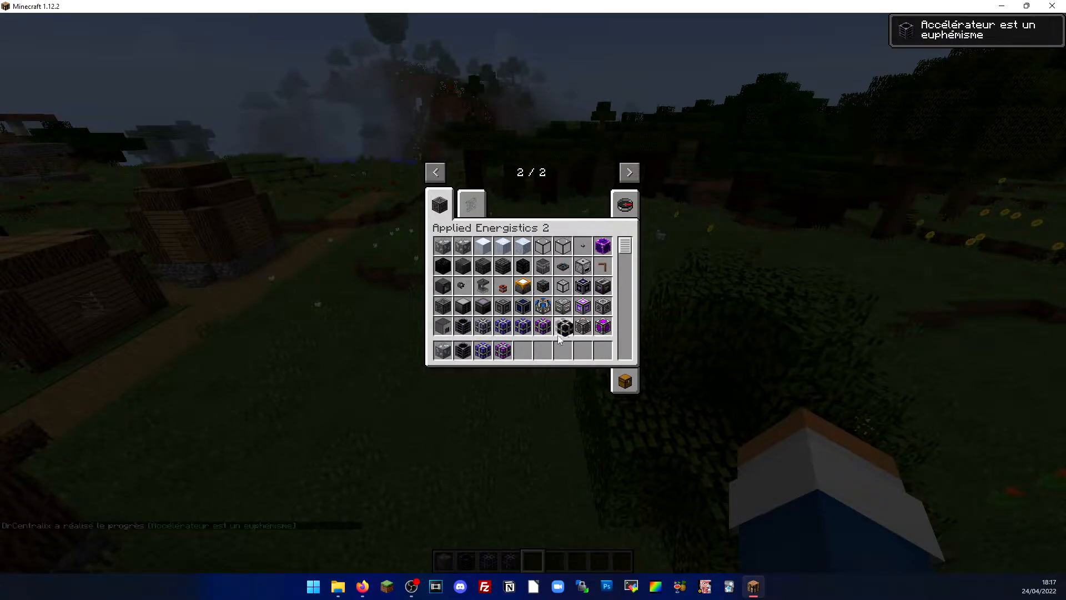
click(516, 360)
key(e)
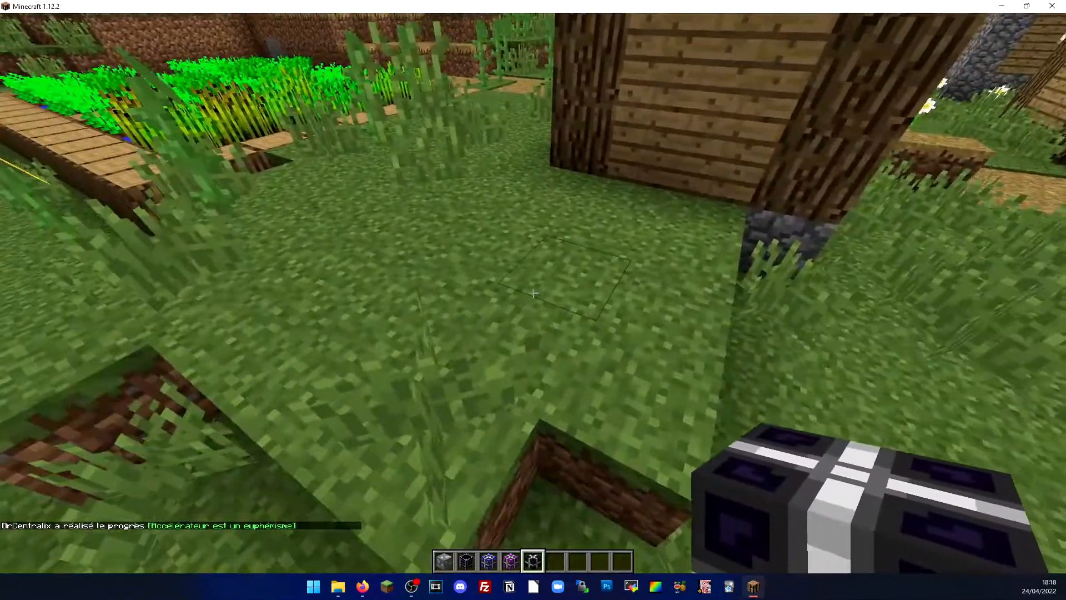
Place the Applied Energistics 2 blocks from the hotbar in a row beside the wooden house, ending with Minerai de Quartz Certus.
right_click(533, 293)
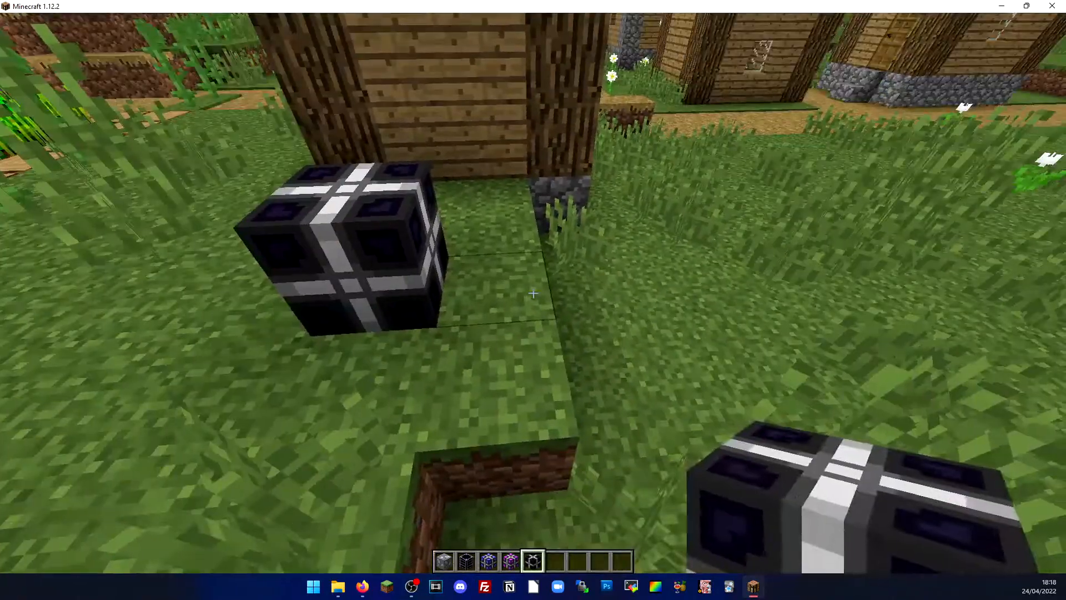
key(4)
right_click(533, 293)
scroll(533, 294, up, 1)
right_click(533, 293)
scroll(533, 293, up, 1)
right_click(533, 293)
scroll(533, 293, up, 1)
right_click(533, 293)
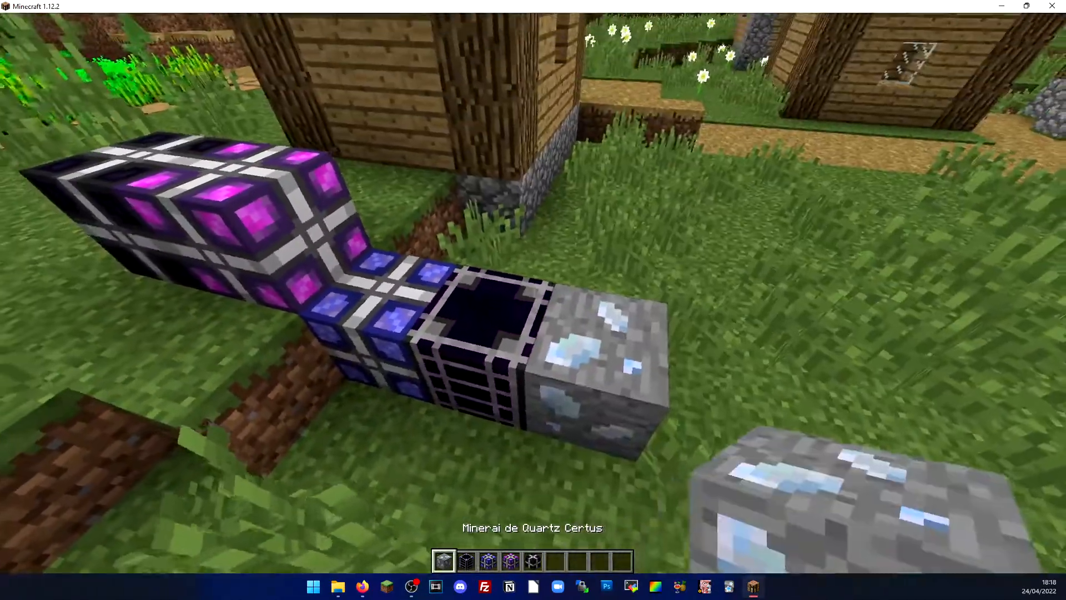
key(a)
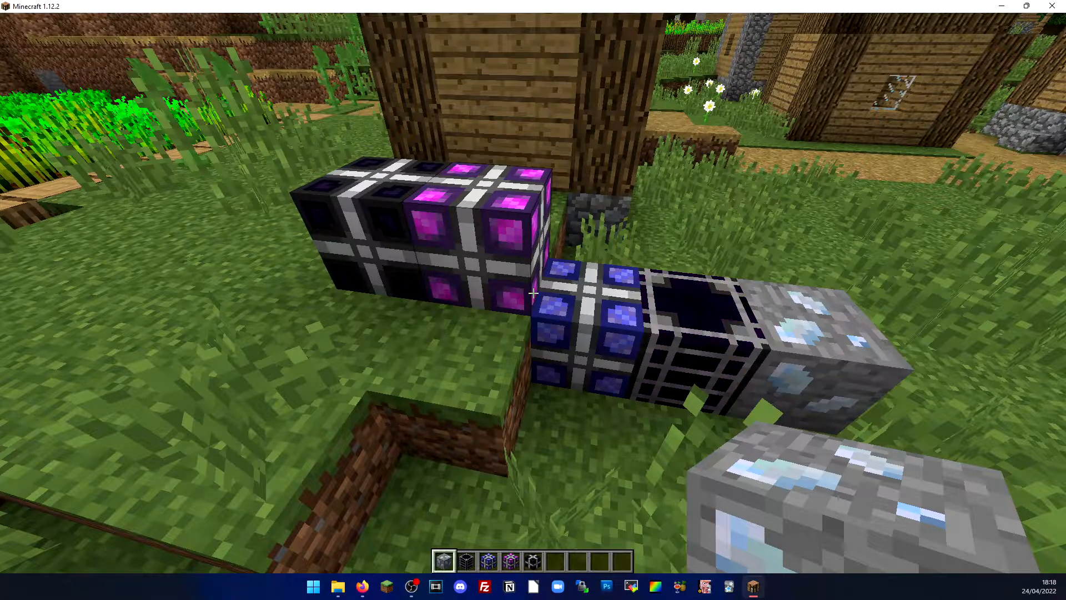
Walk around the row of placed Applied Energistics 2 blocks beside the wooden house and examine them from several sides.
key(d)
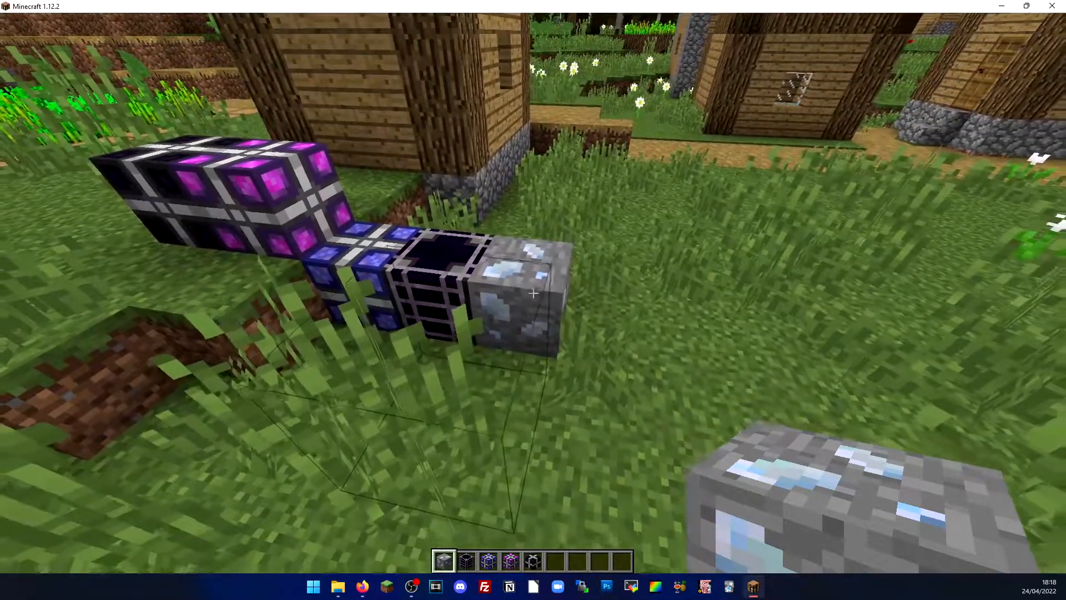
key(a)
key(w)
key(d)
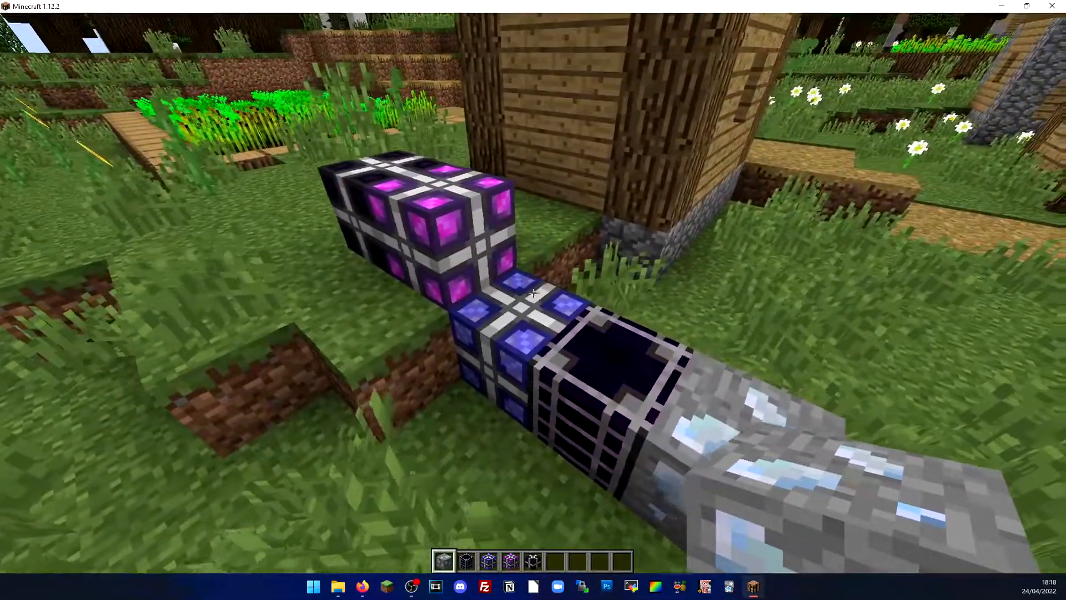
key(d)
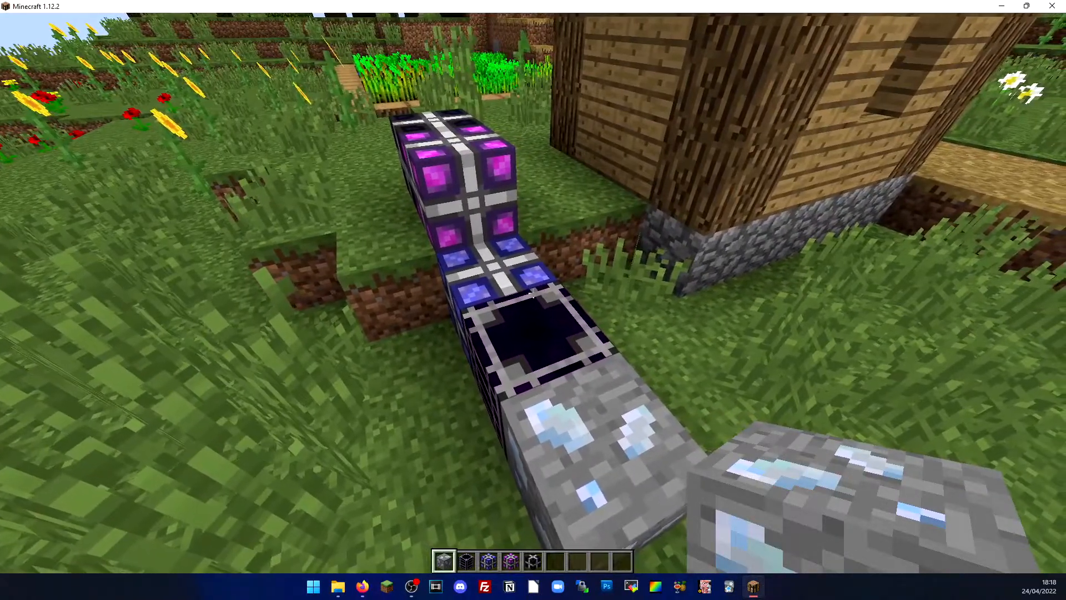
Hold the Cellule énergétique dense block and walk through the meadow beside the village, looking over the houses and surrounding landscape.
key(4)
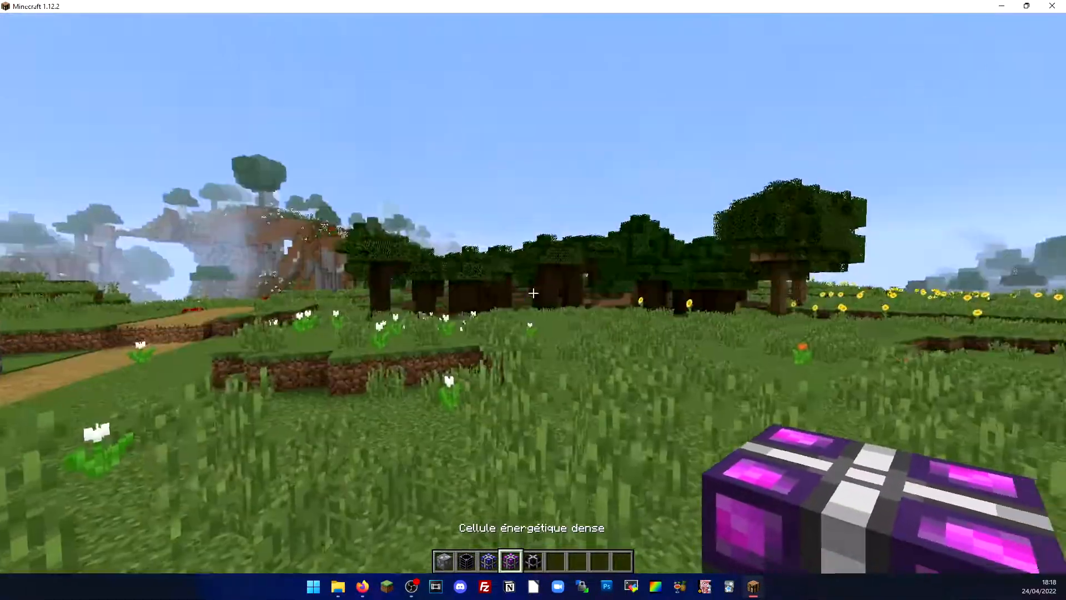
key(w)
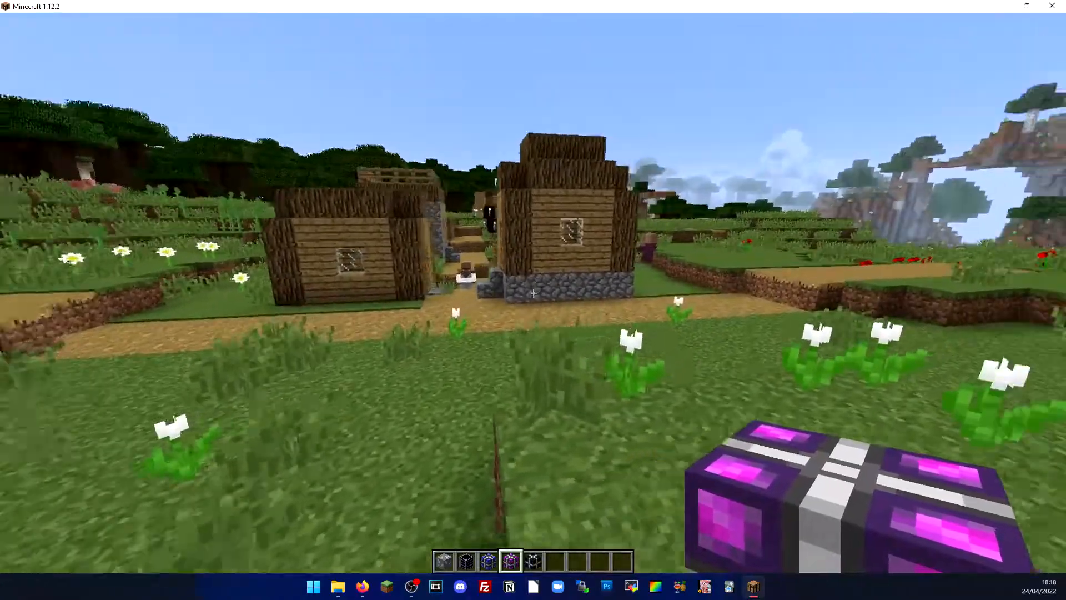
key(w)
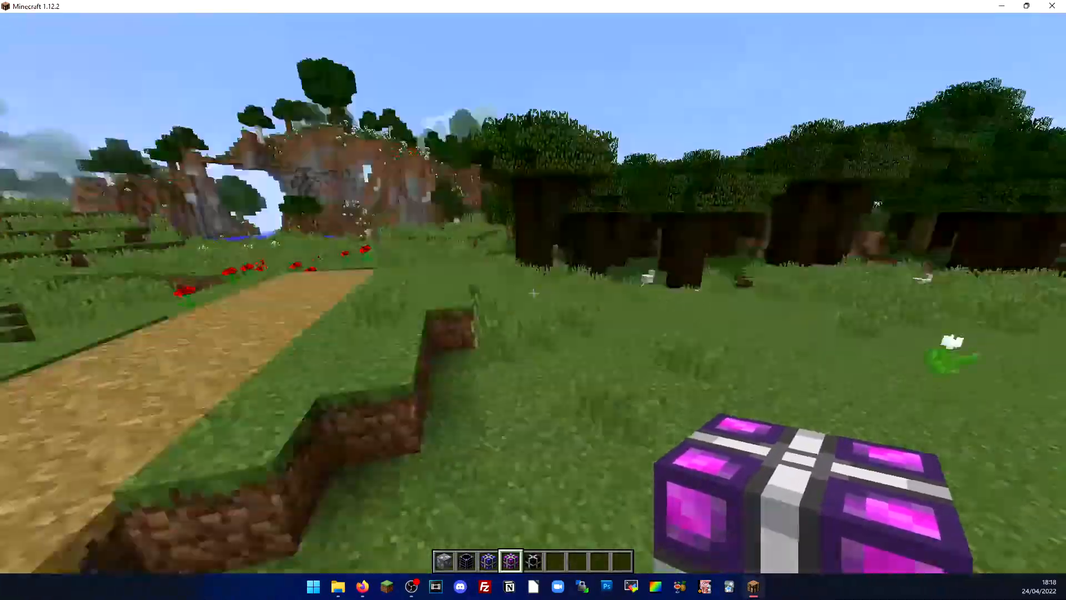
key(w)
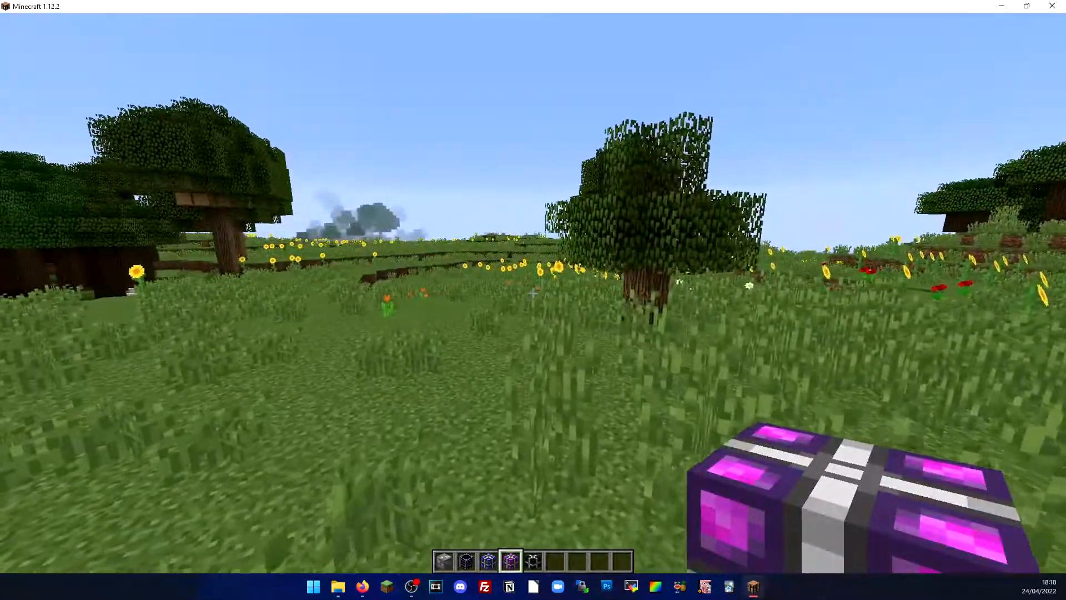
key(w)
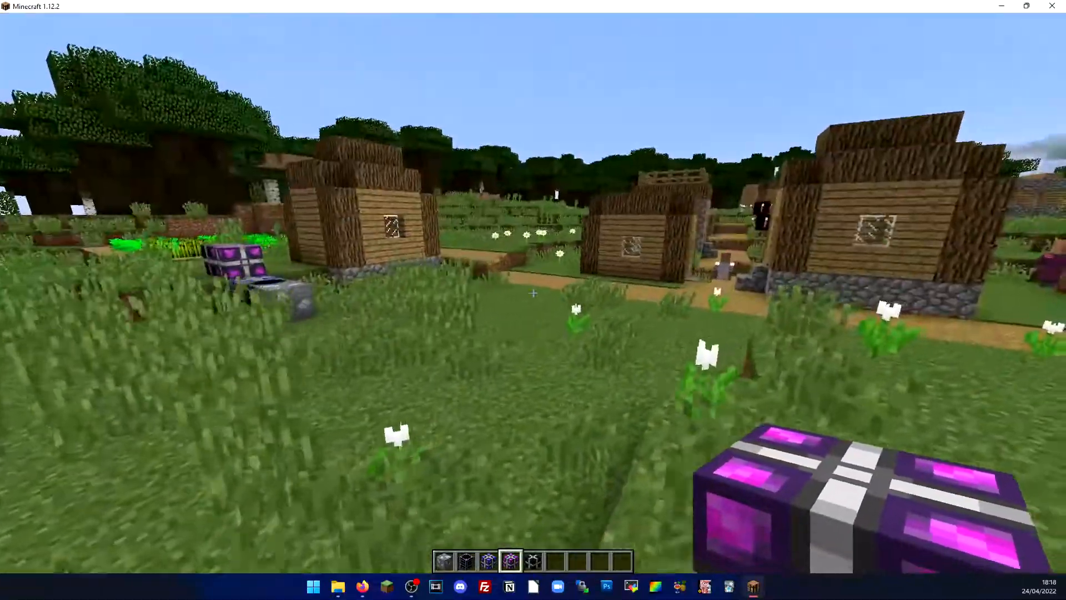
key(w)
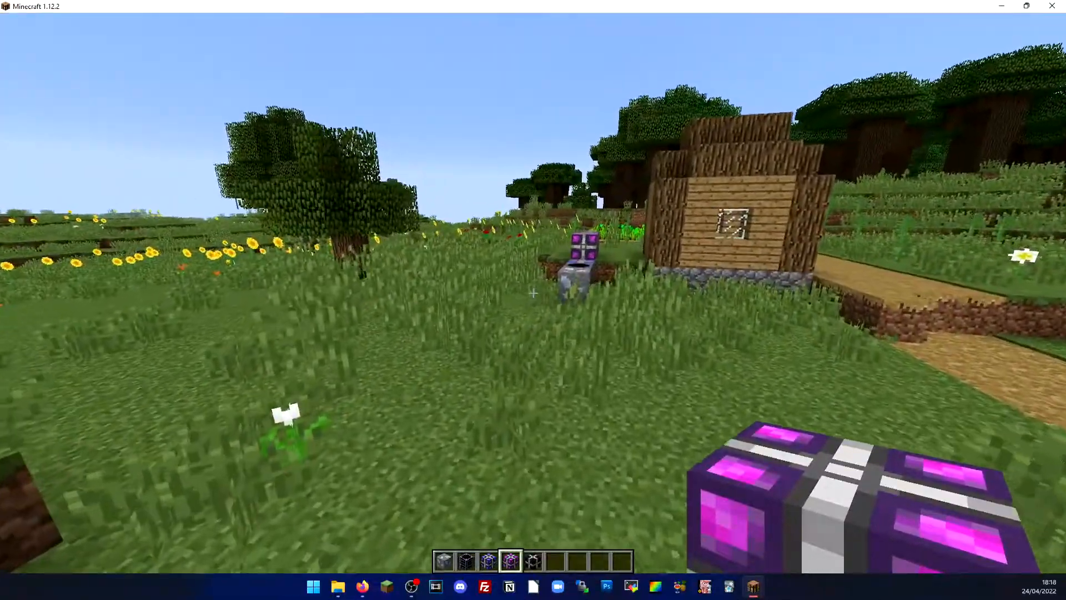
key(d)
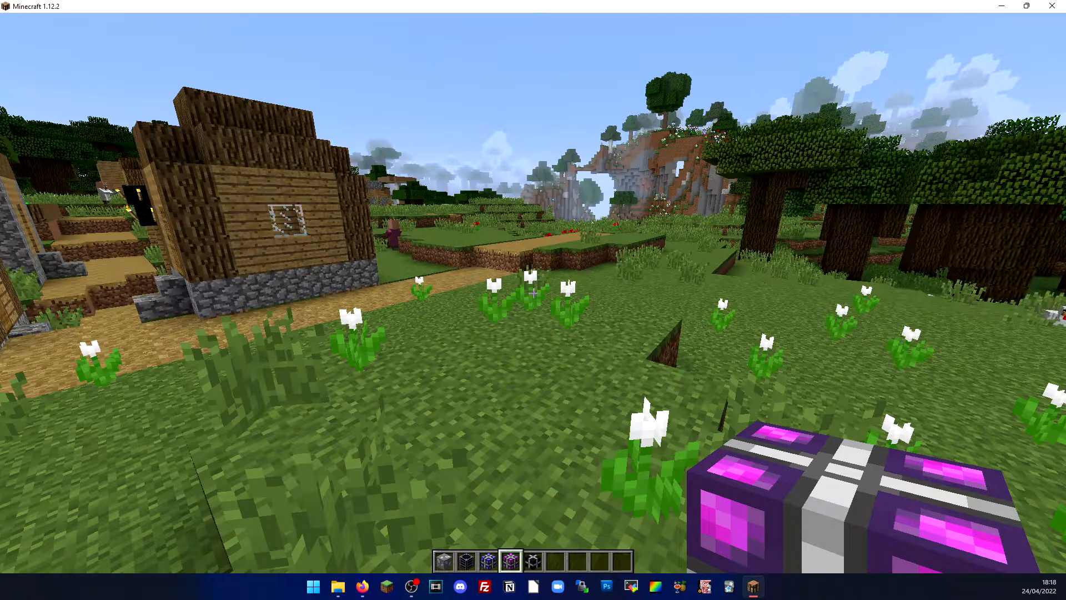
key(d)
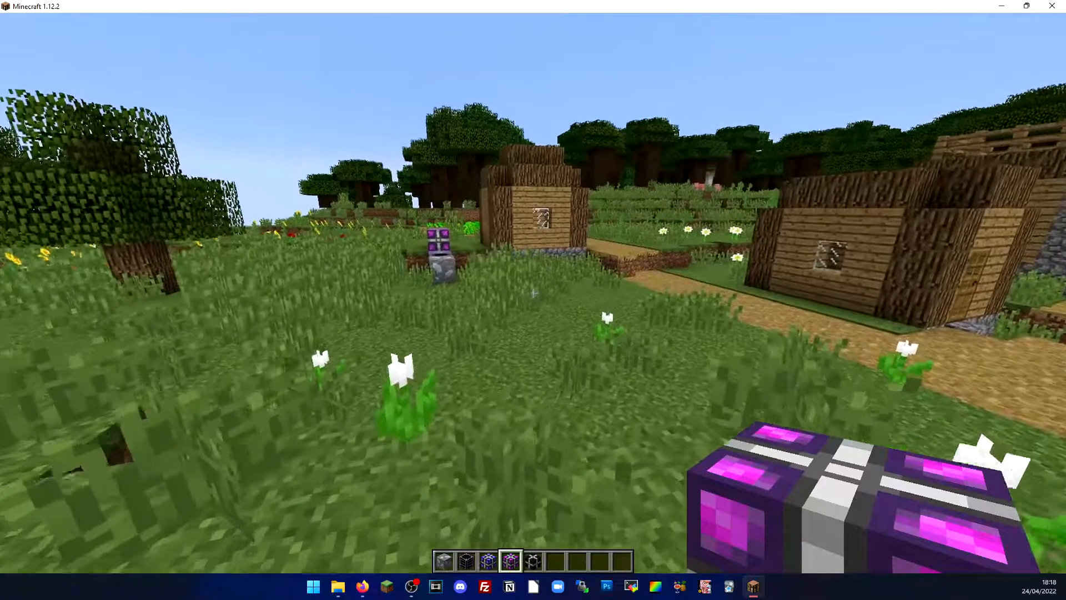